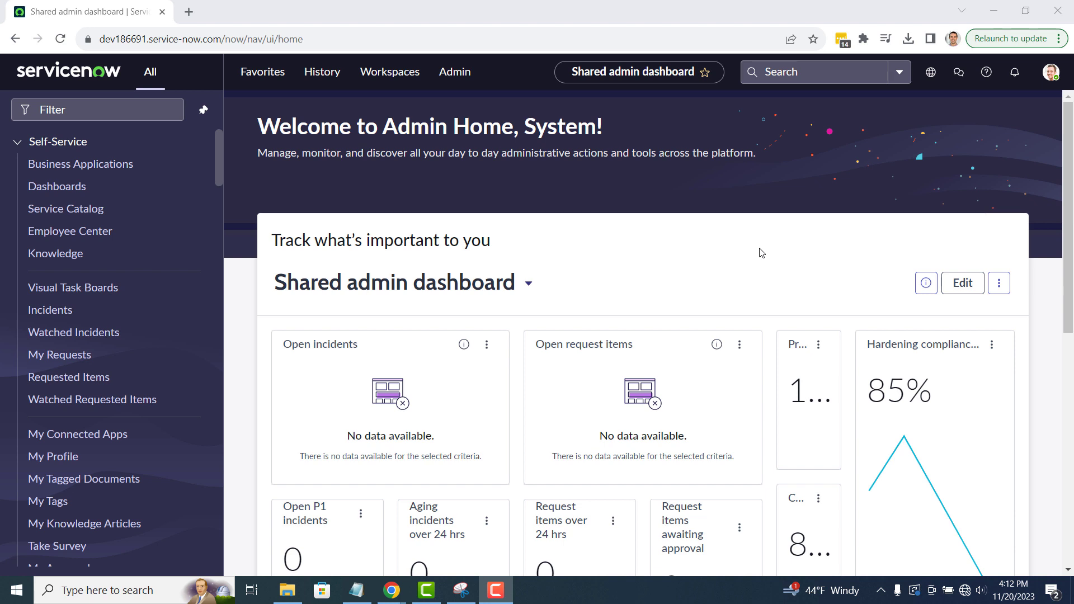
Filter the navigator for 'Reports' and open Reports > View / Run
click(761, 253)
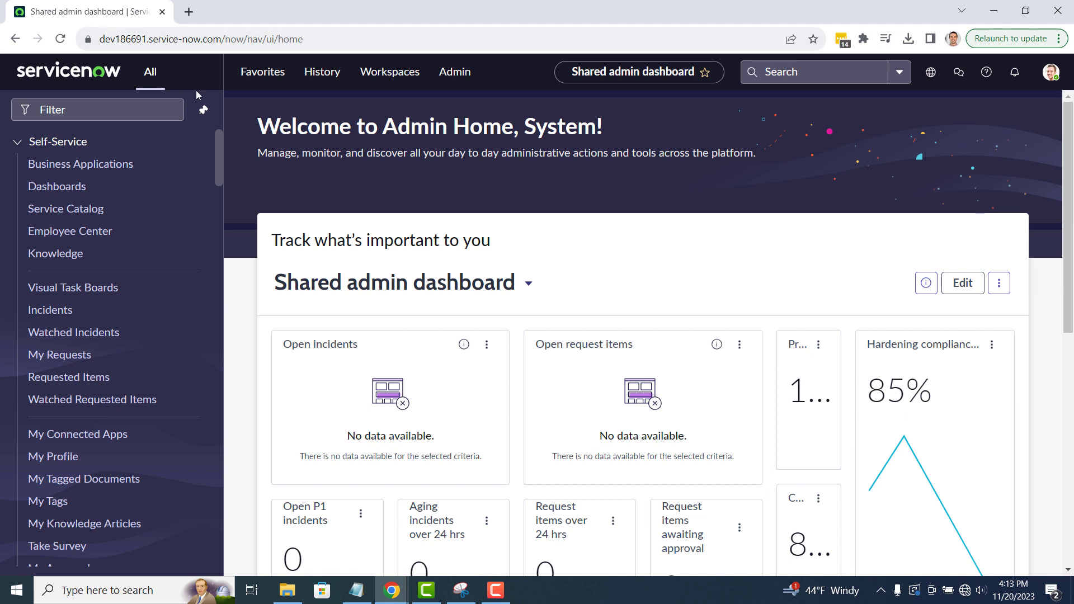
click(117, 113)
text(Reports)
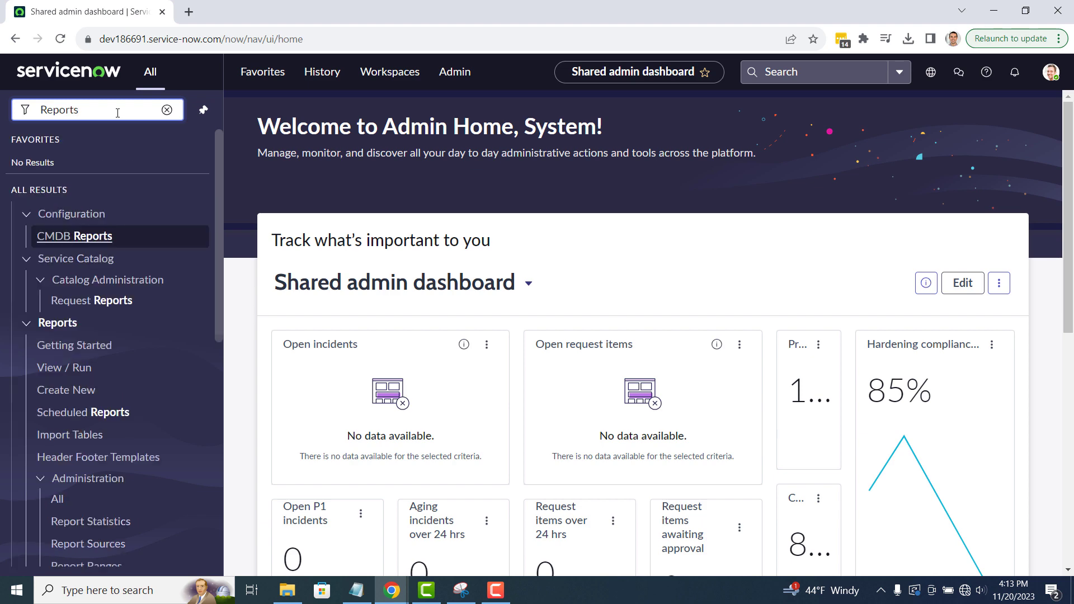
click(83, 367)
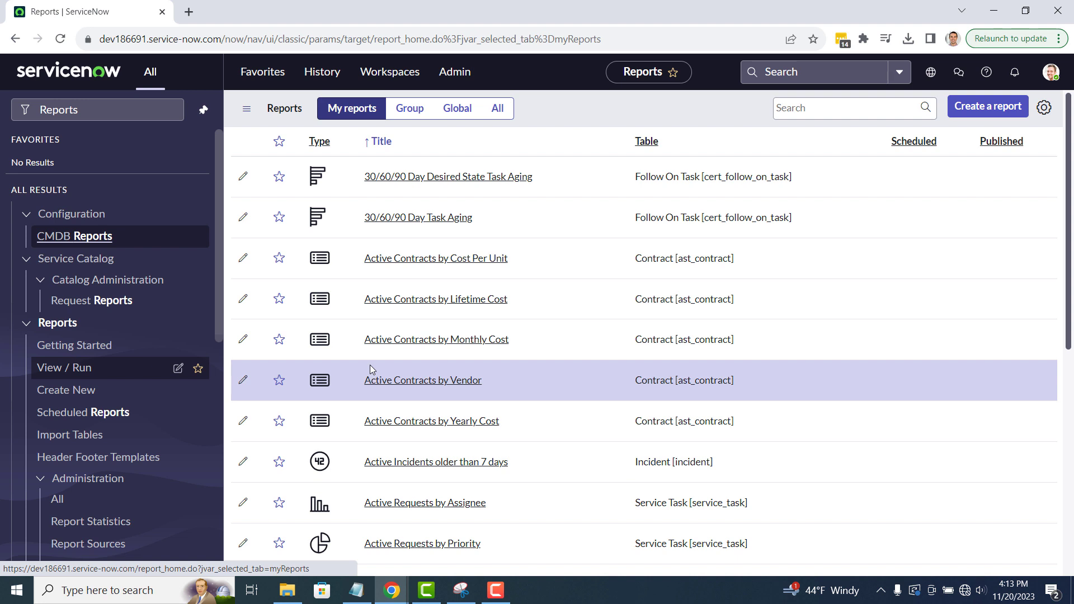
Create a report titled 'Hardware assets with no asset tag' using the Hardware [alm_hardware] table
click(958, 106)
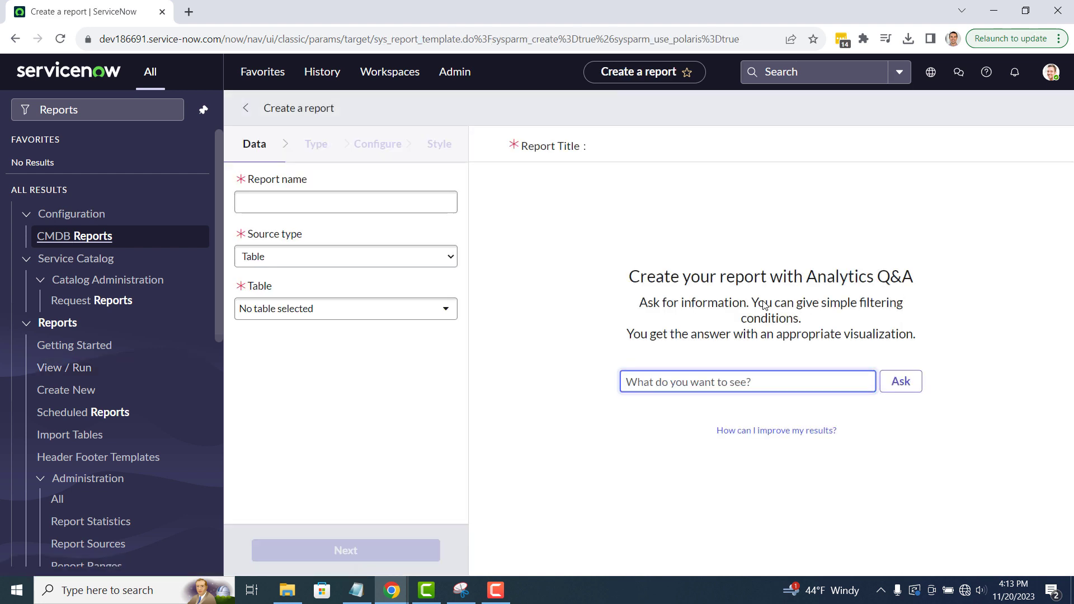
click(406, 201)
text(Hardw)
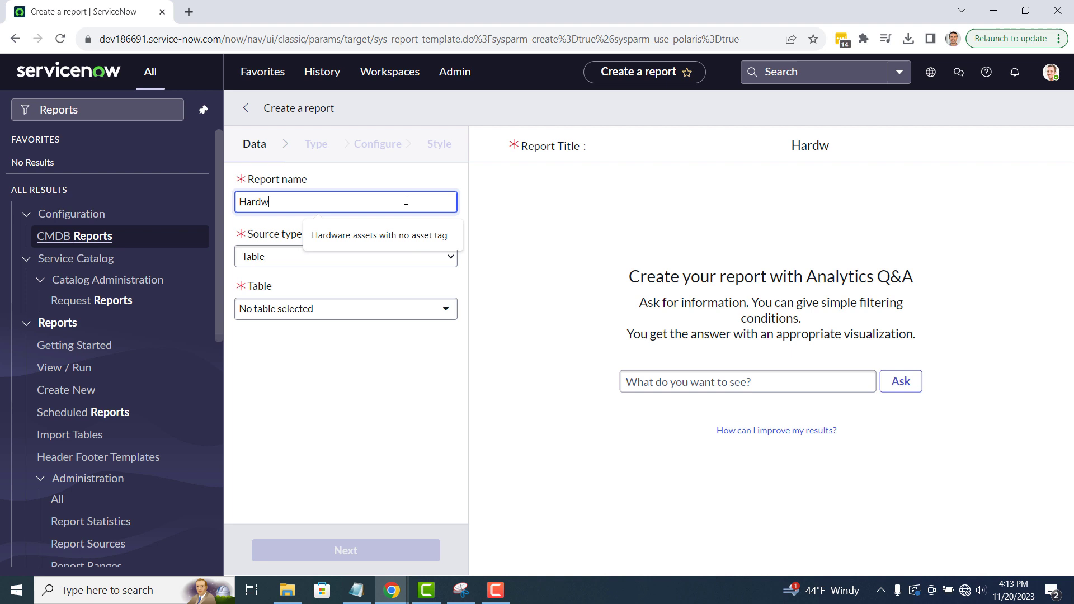
text(are assets with)
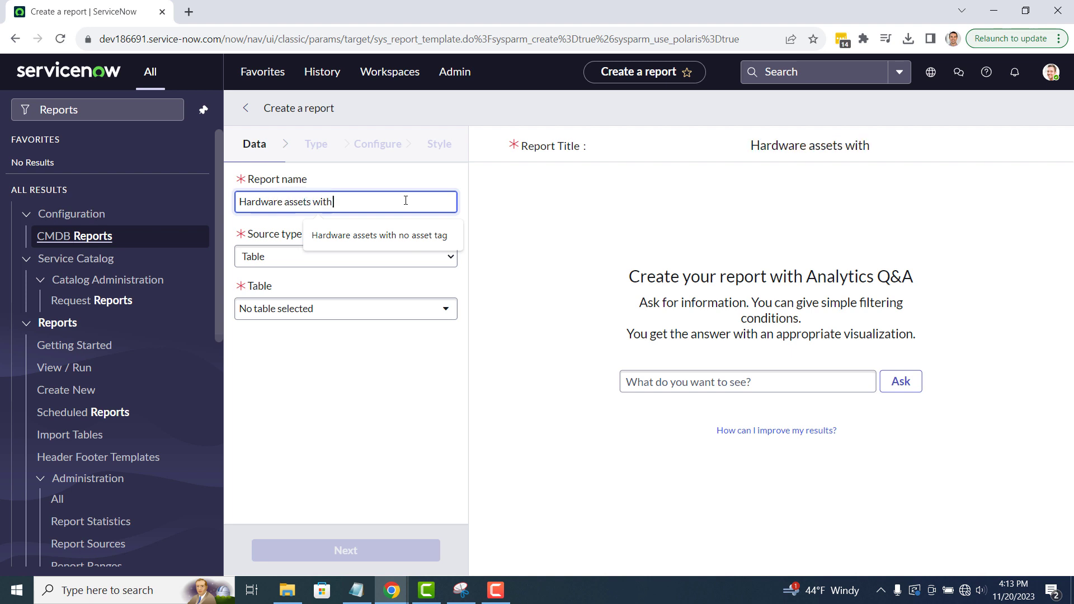
text( no asset tag)
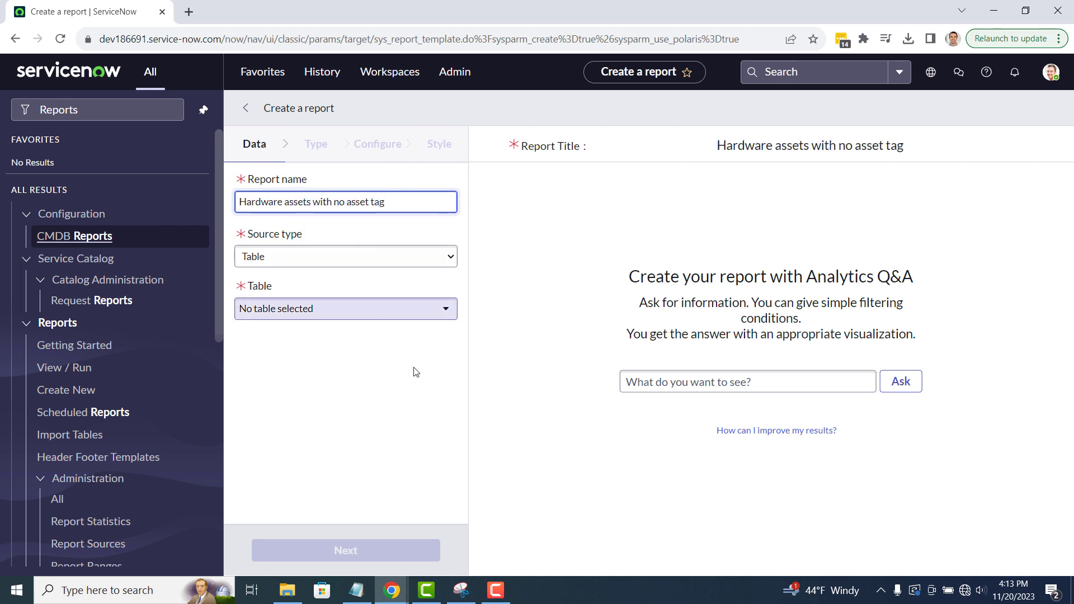
click(340, 315)
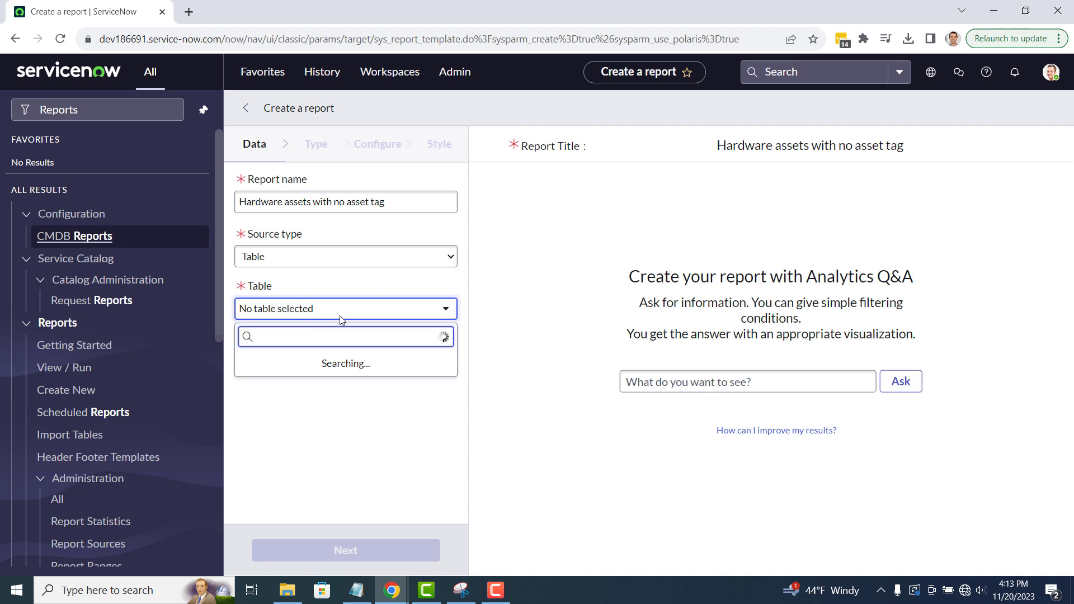
text(alm_hardware)
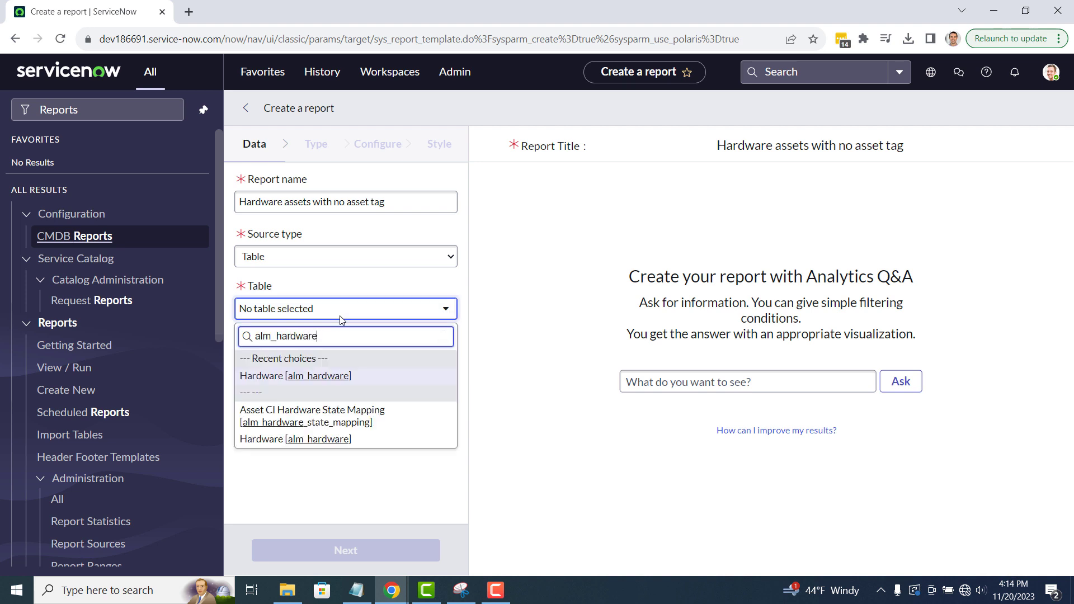
click(370, 376)
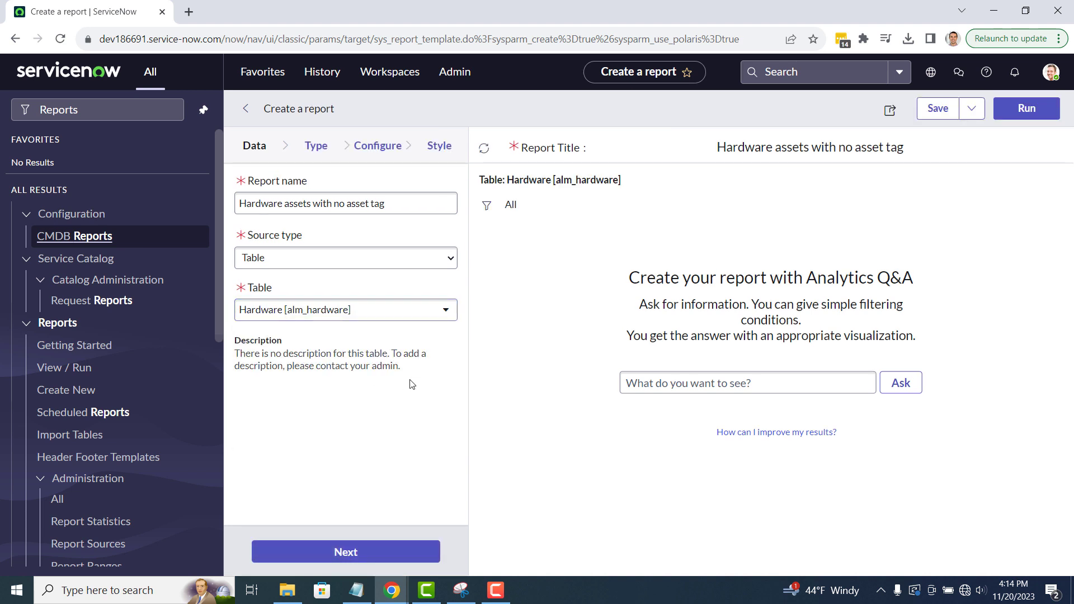
Add the condition 'Asset tag is empty' and refresh the report preview
click(403, 551)
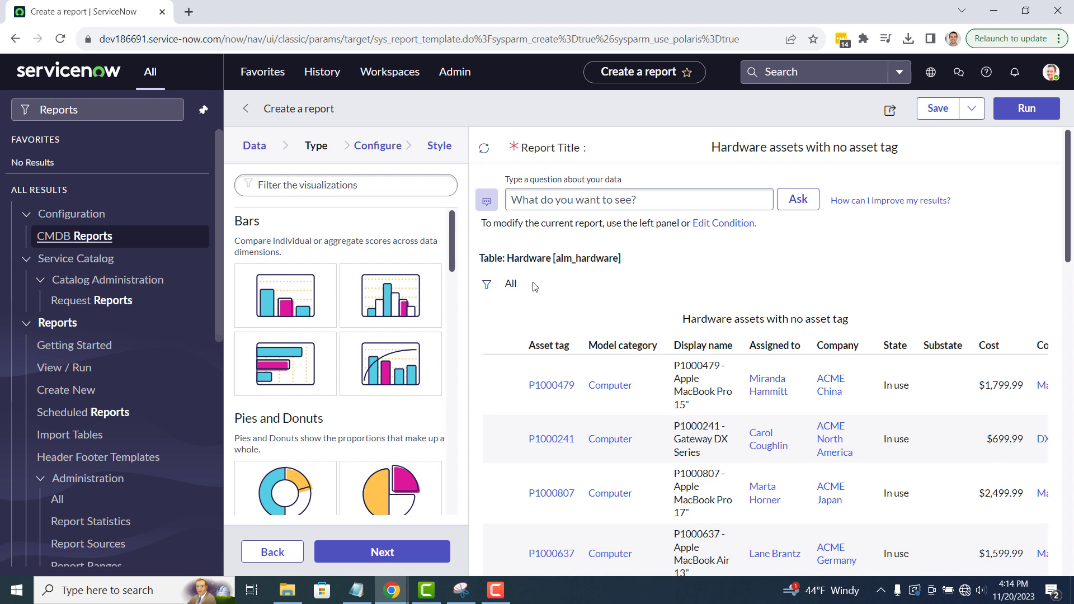
click(487, 284)
click(559, 392)
text(Asset)
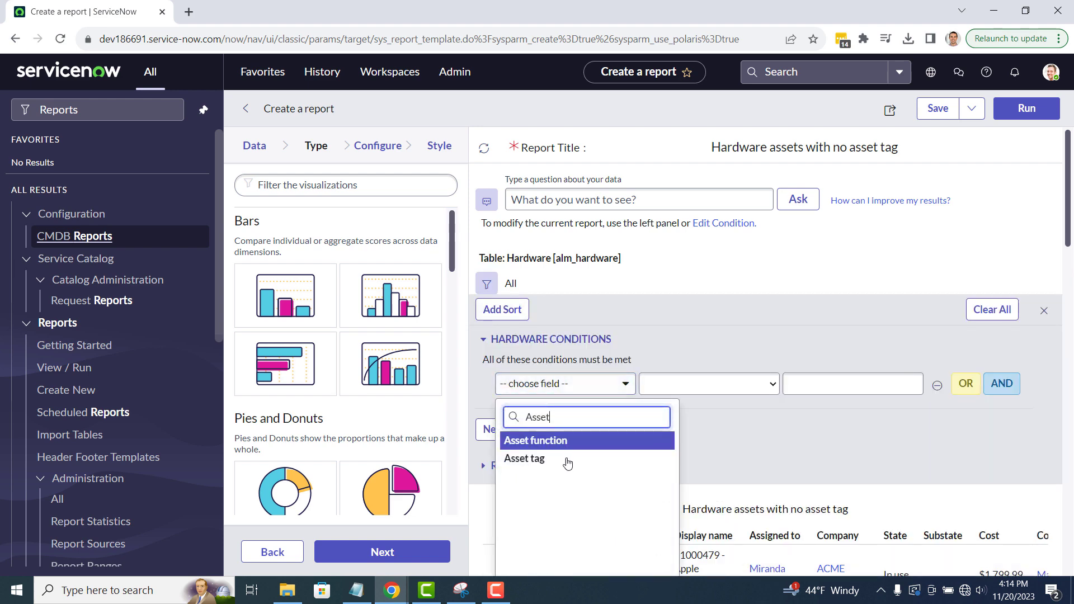
click(559, 457)
click(720, 391)
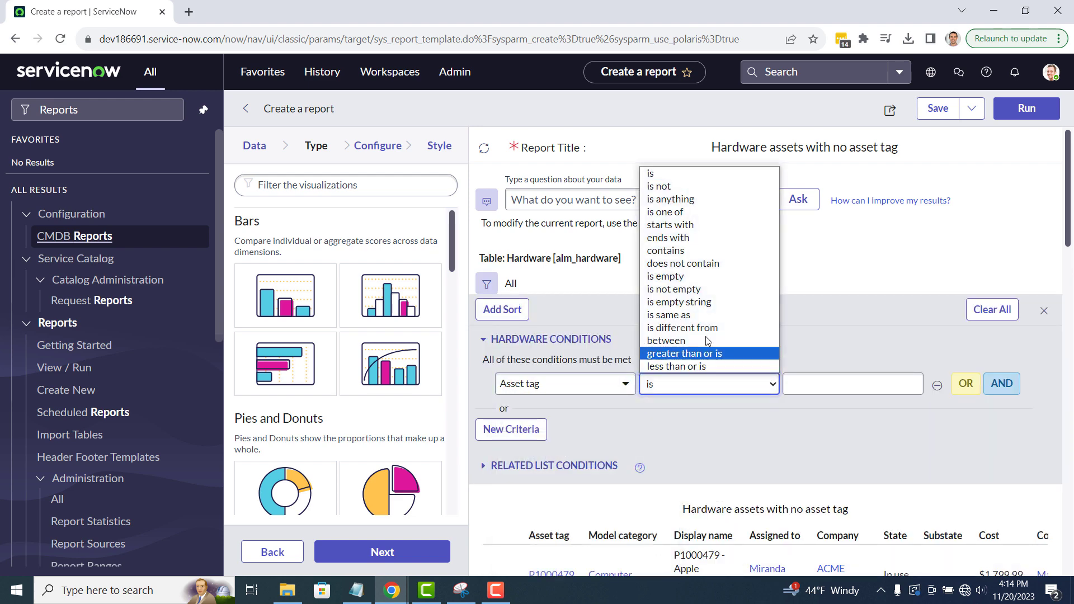
click(671, 277)
click(484, 148)
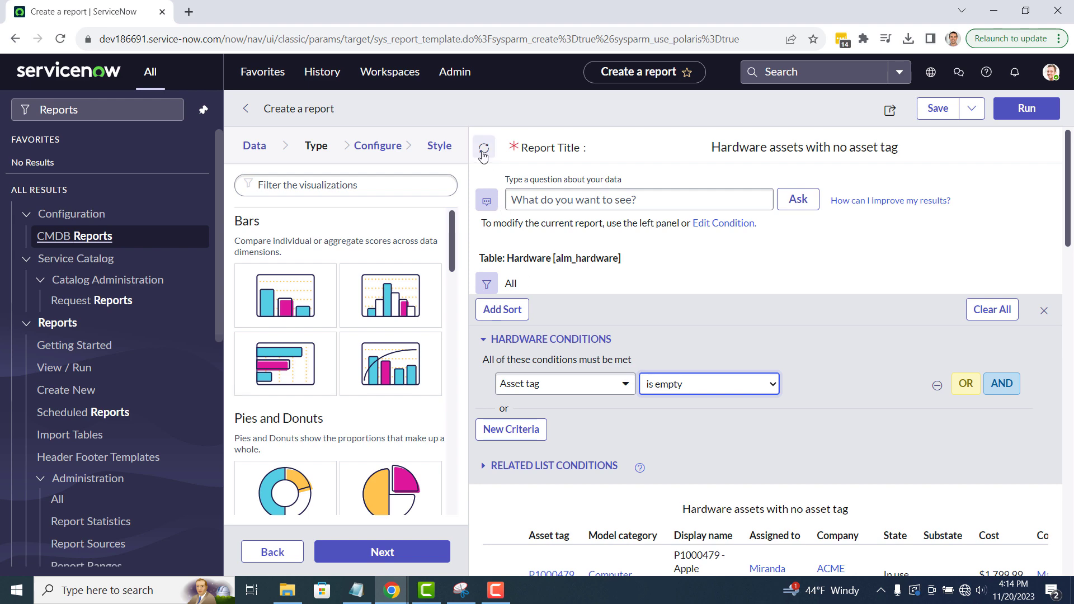
click(486, 284)
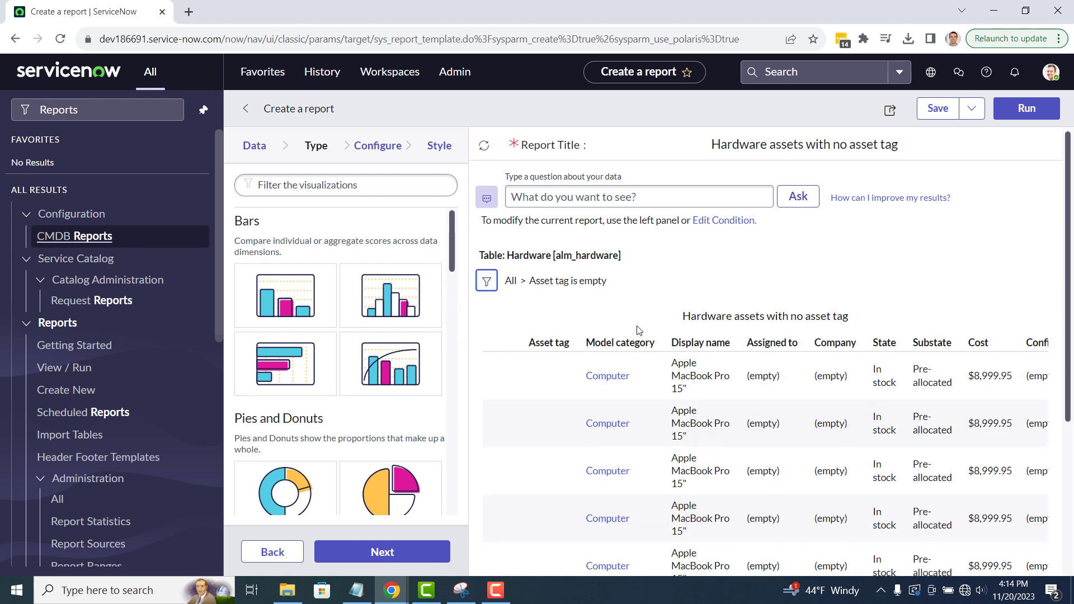
scroll(637, 329, down, 5)
scroll(640, 321, up, 5)
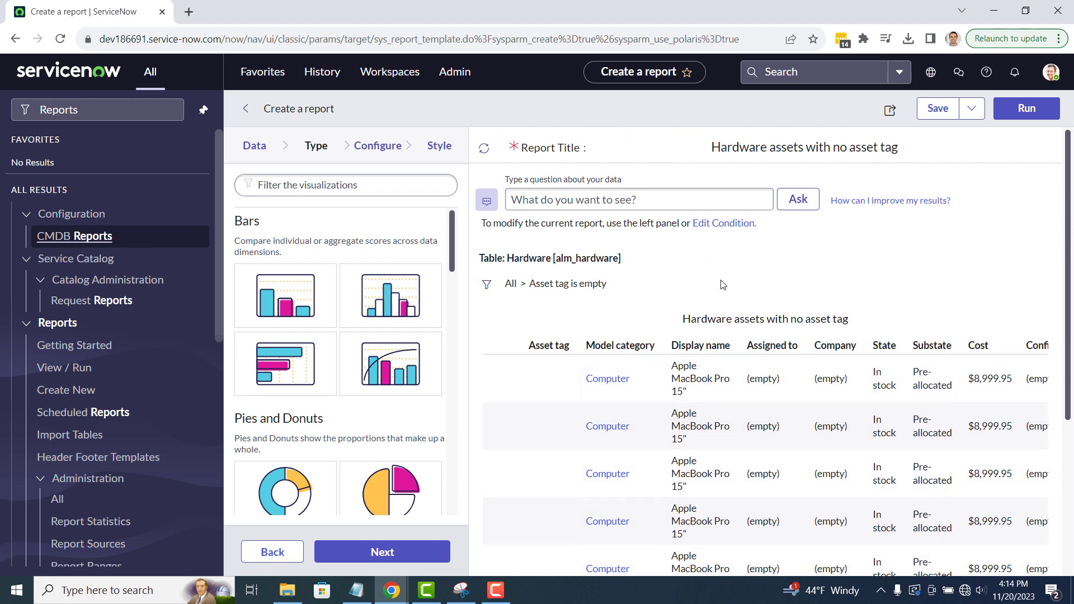
Save the report, then step past Configure and Style to the Sharing options
click(943, 114)
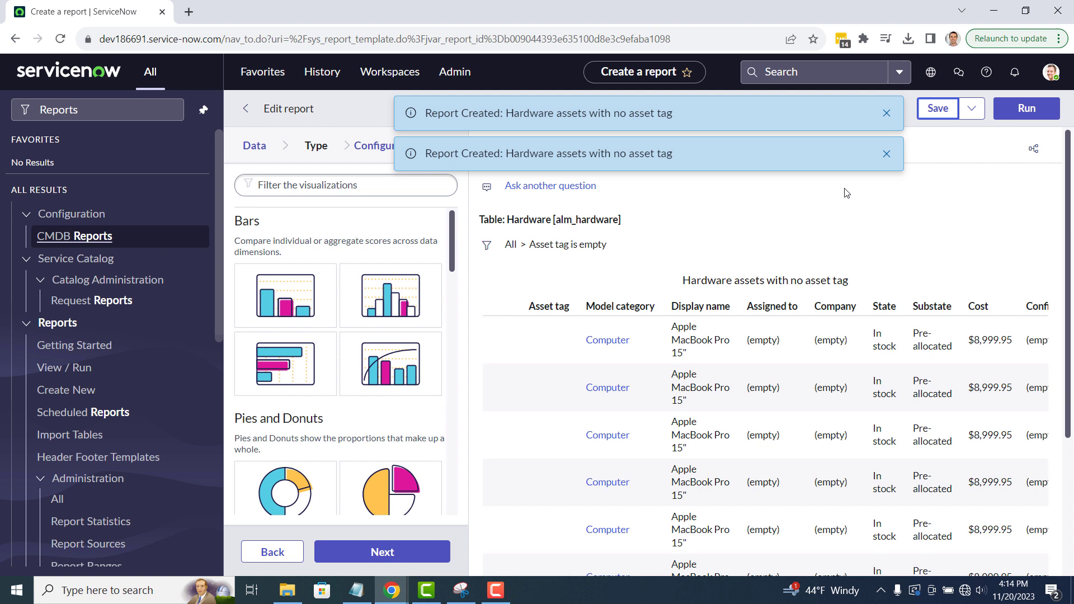
click(431, 552)
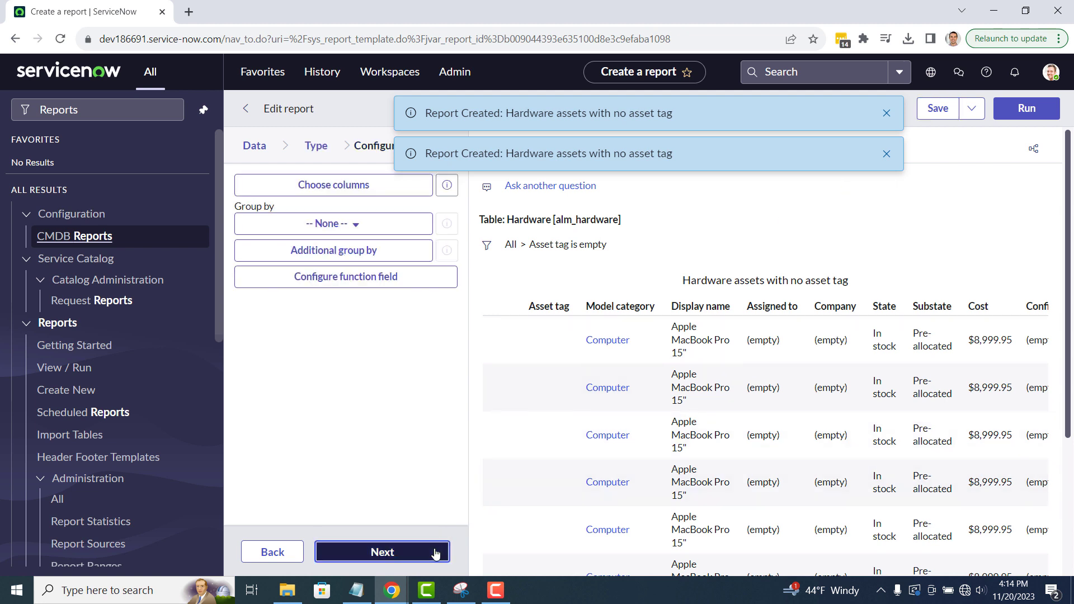
click(437, 554)
click(406, 552)
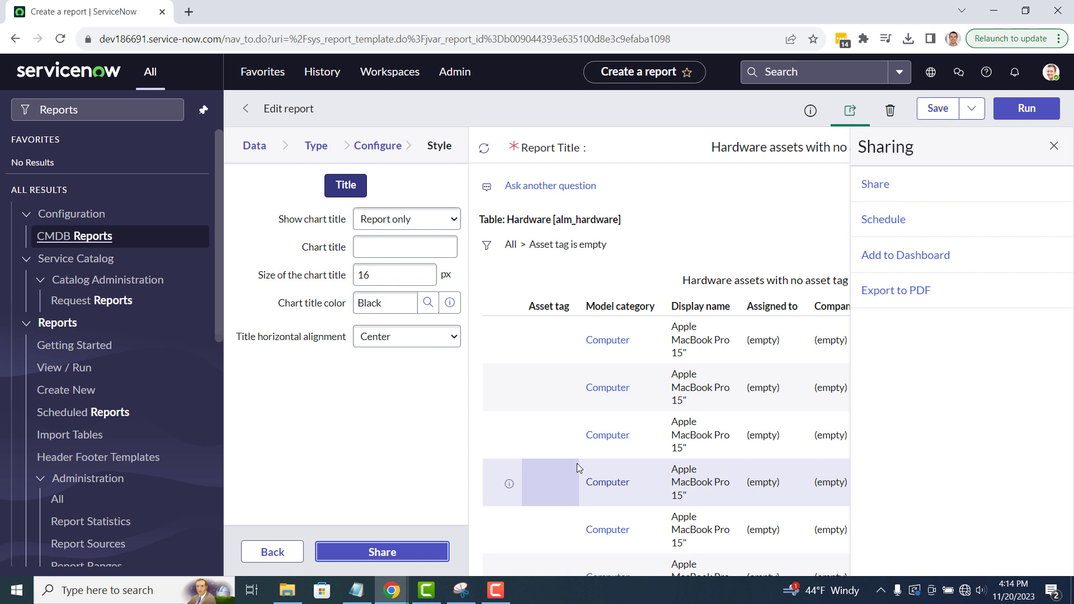
Open Schedule from Sharing and review the prefilled Daily, PDF-landscape email form
click(953, 218)
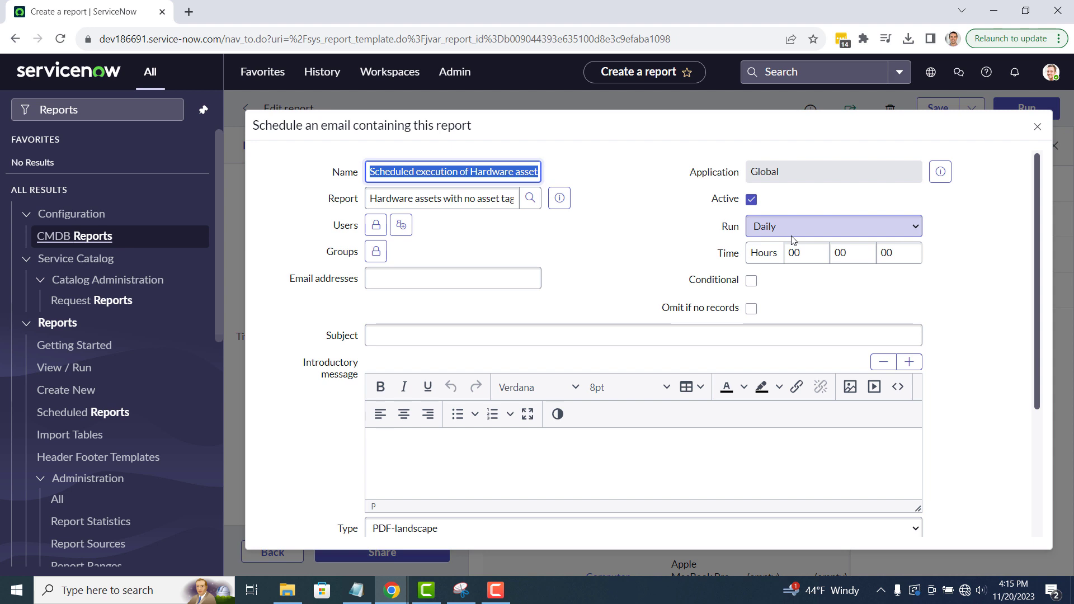
click(1001, 267)
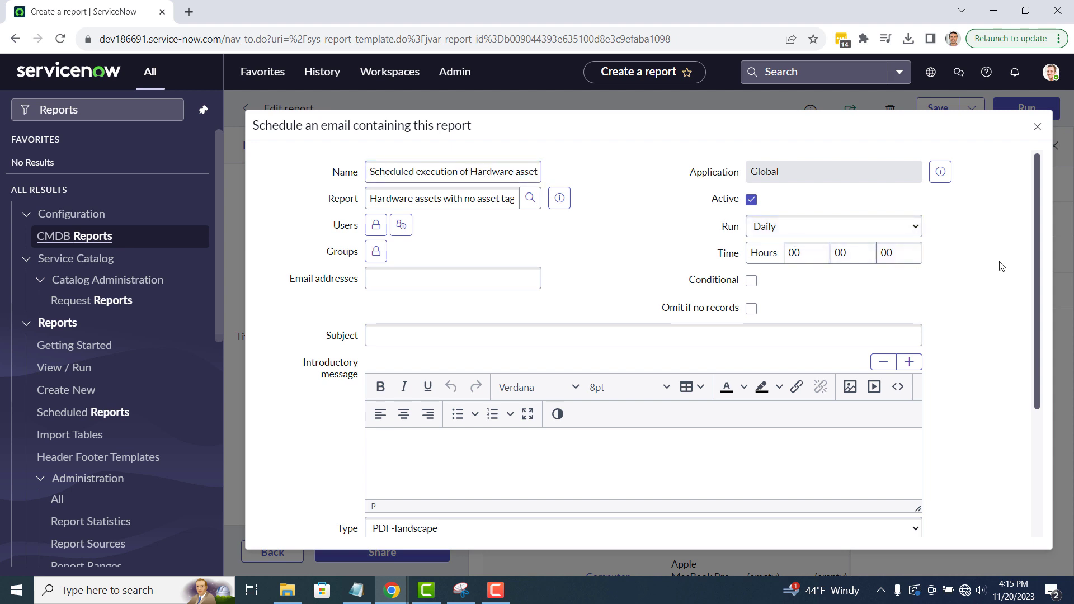
scroll(1035, 248, down, 2)
scroll(1032, 343, down, 2)
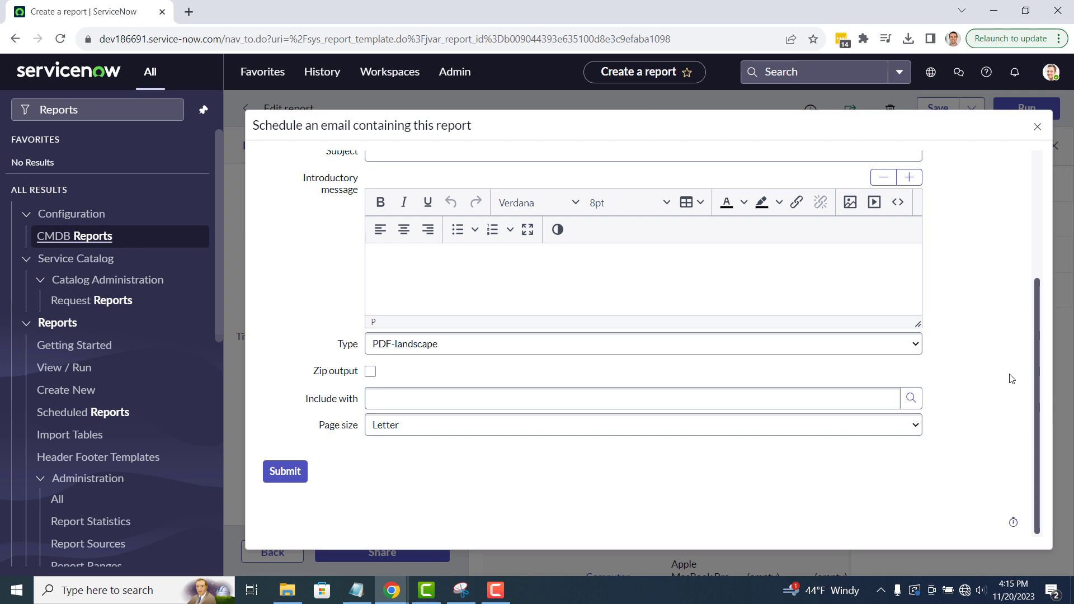
scroll(1012, 378, up, 5)
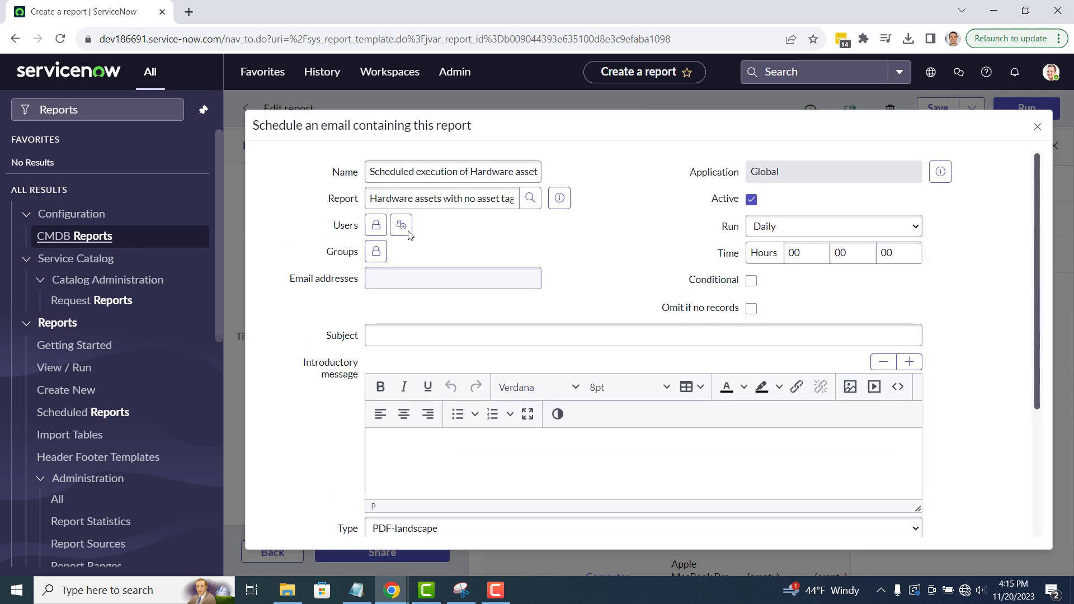
Add one user as recipient and set the subject 'Hardware assets with no asset tags'
click(378, 226)
click(530, 348)
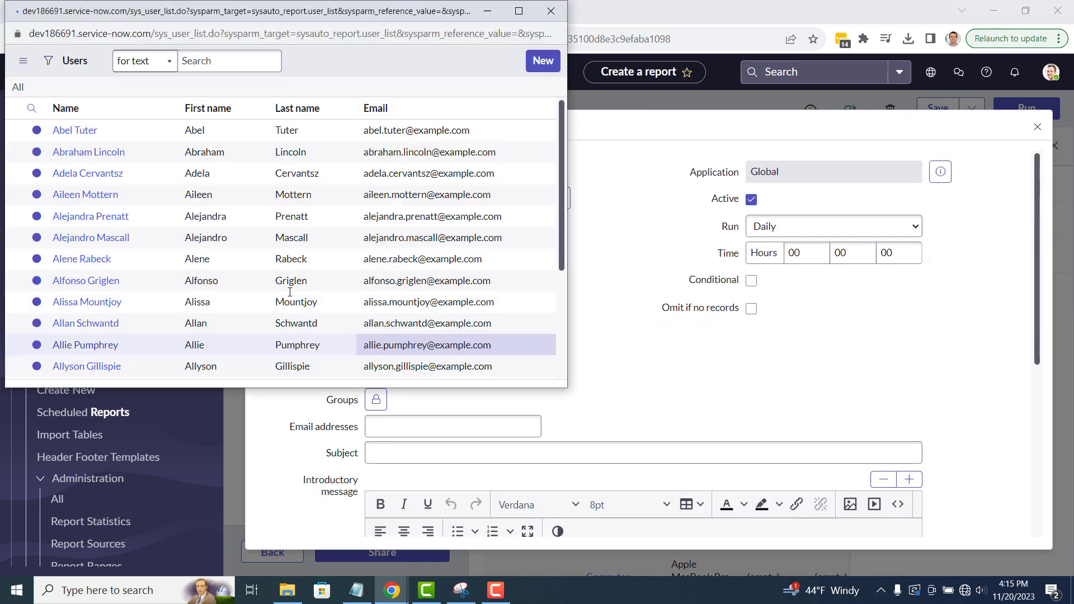
click(73, 270)
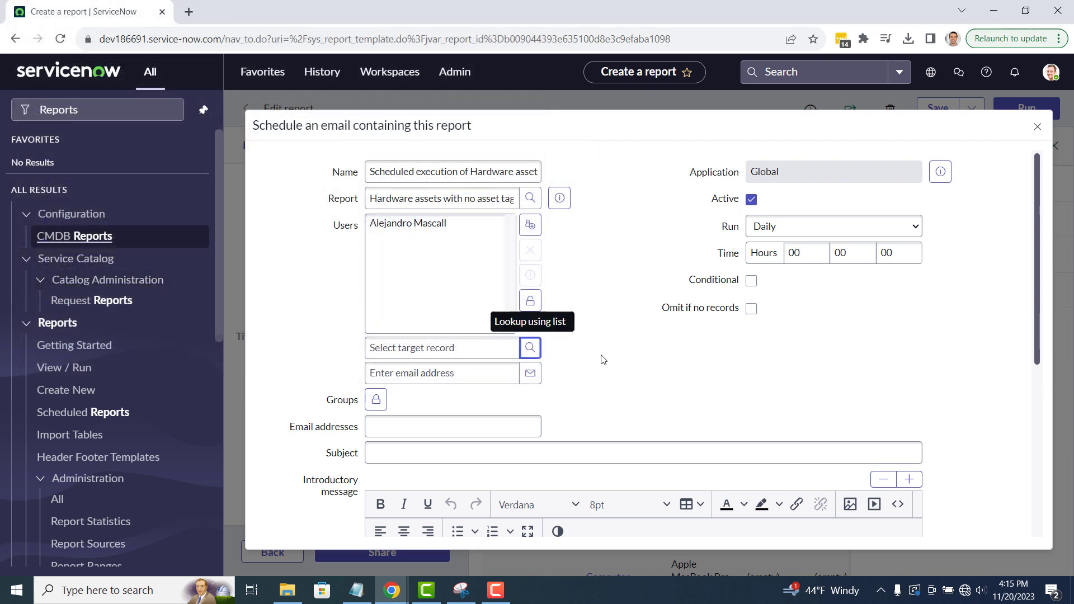
click(530, 300)
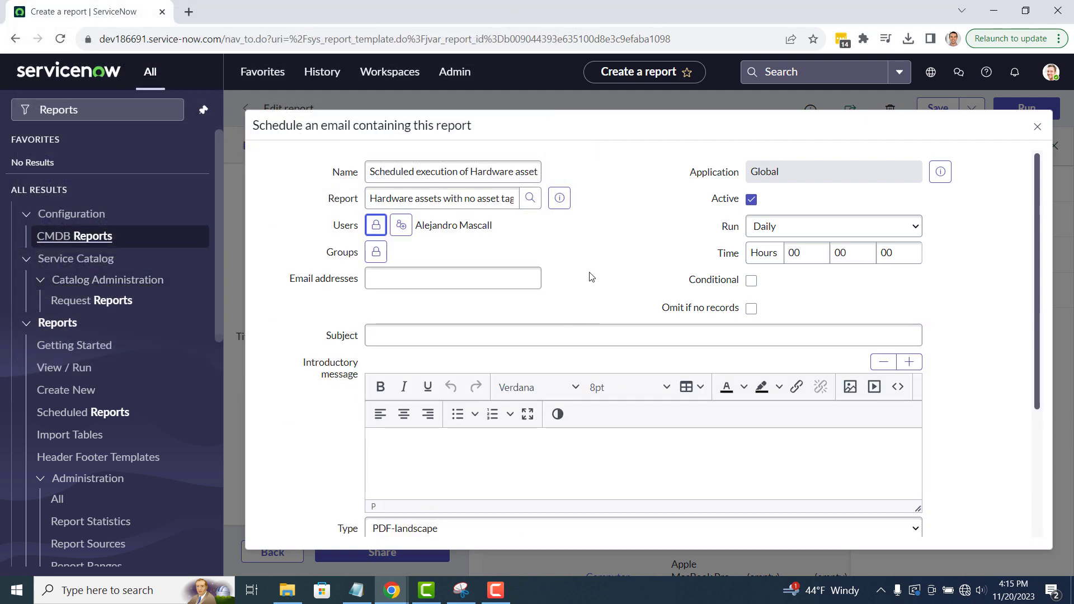
click(474, 327)
text(Hardware assets wi)
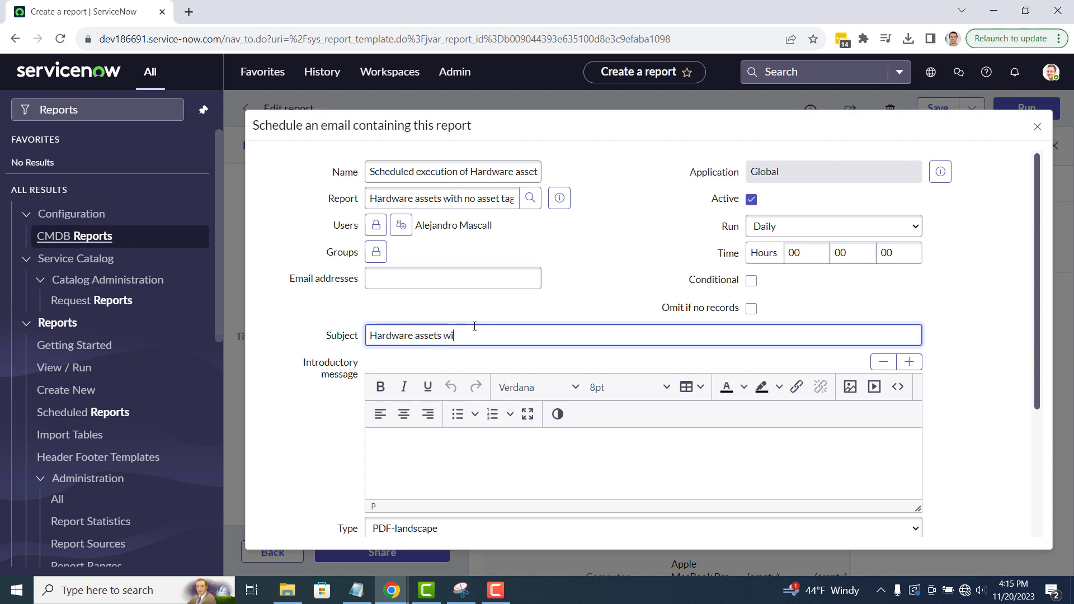
text(th no asset tags)
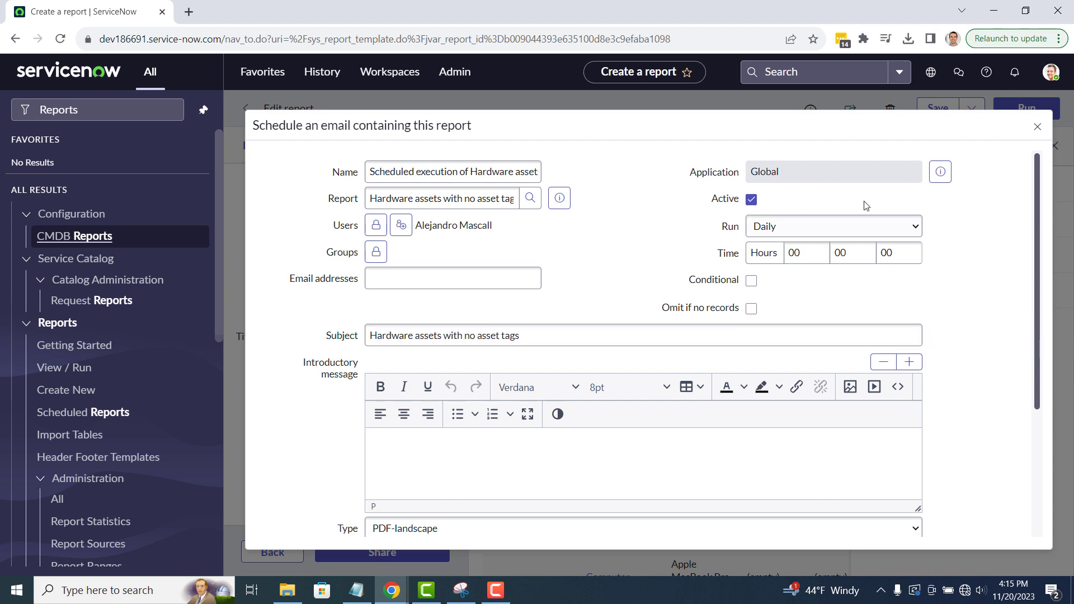
Schedule it Weekly on Friday at 11:00 and write the message about hardware assets missing asset tags
click(850, 226)
click(830, 258)
click(772, 324)
double_click(793, 279)
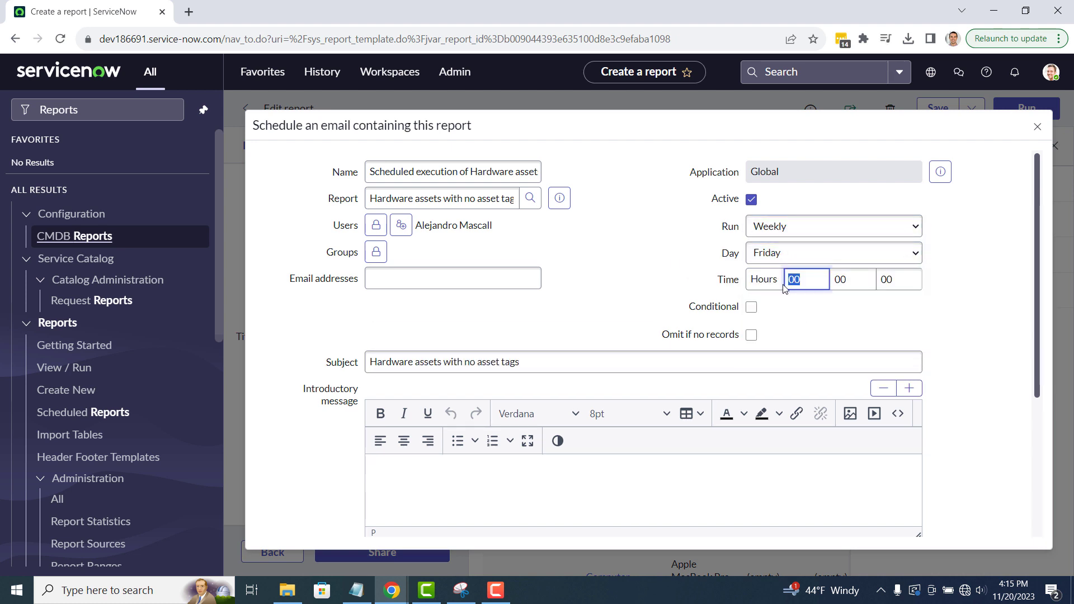
text(11)
click(944, 321)
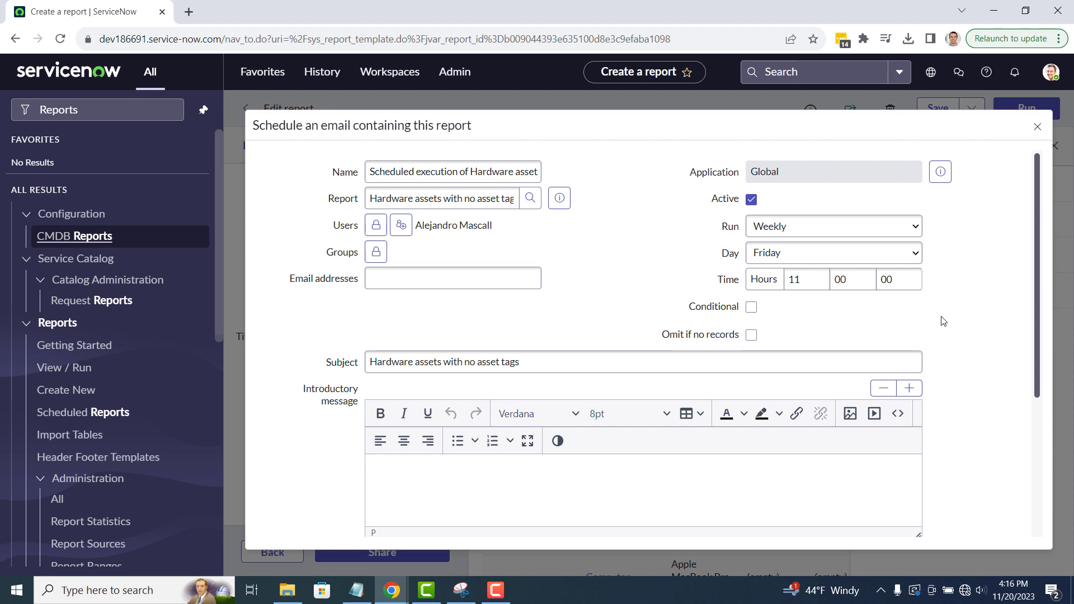
click(599, 484)
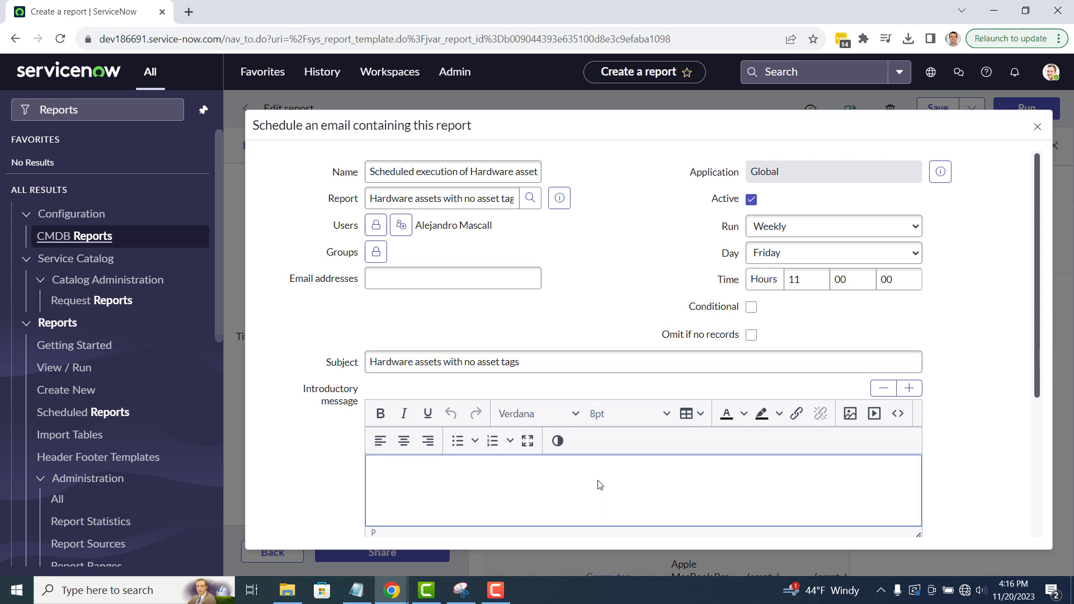
text(The attached report contains all)
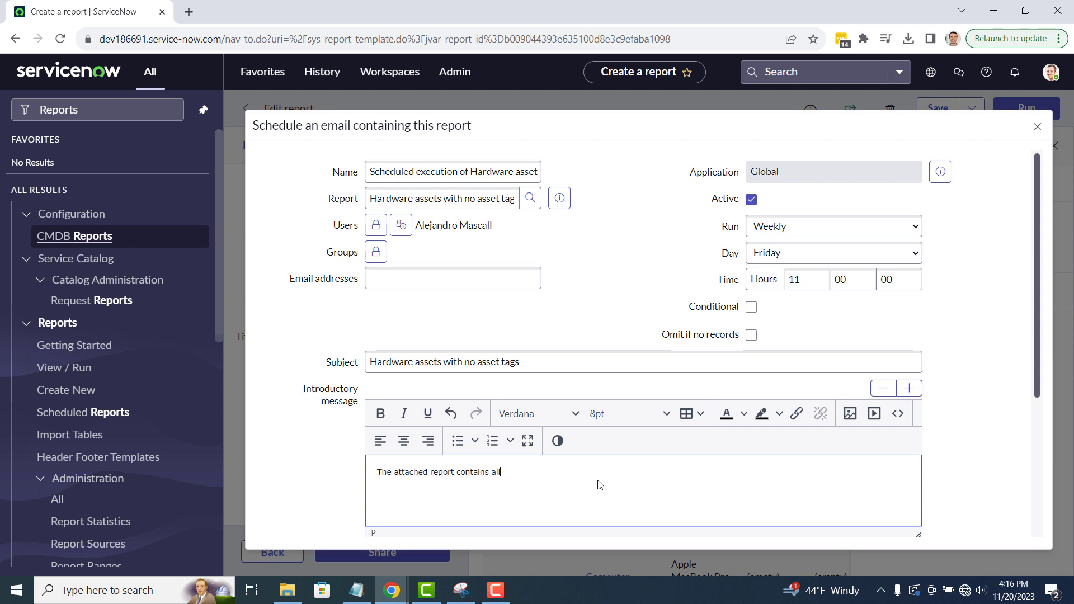
text( hardware assets tha)
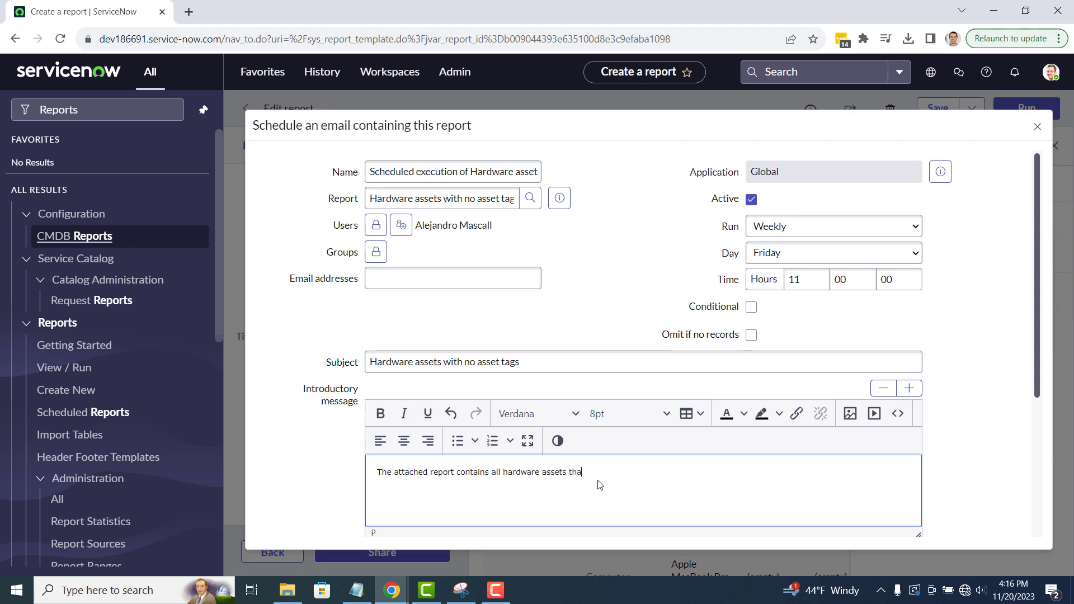
text(t are missing asset tags.)
Set the attachment type to Excel (.xlsx) and submit the email schedule
click(949, 435)
scroll(949, 436, down, 4)
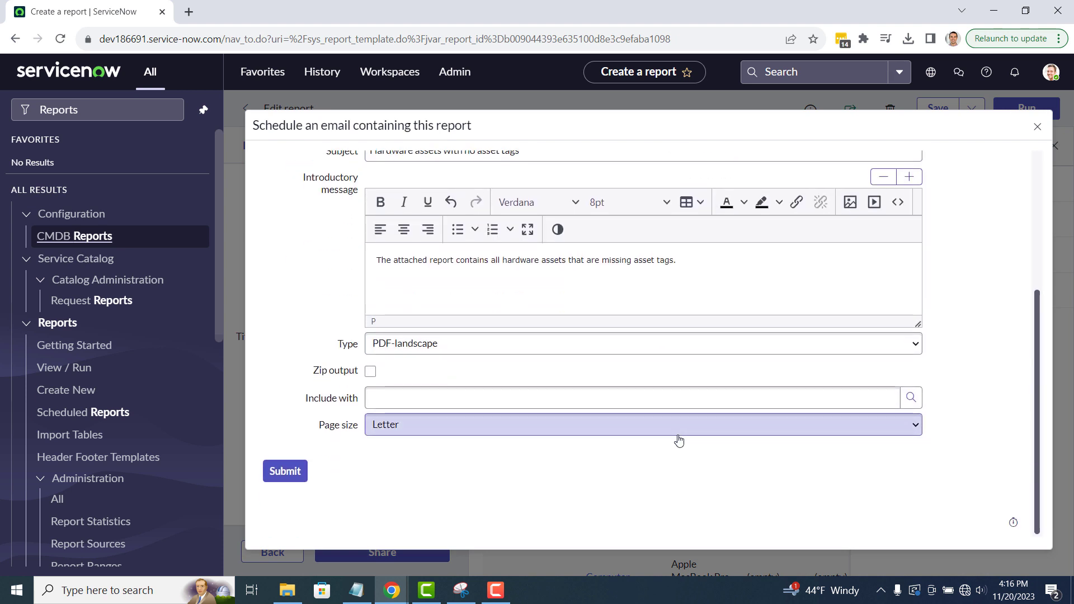
click(513, 344)
click(495, 387)
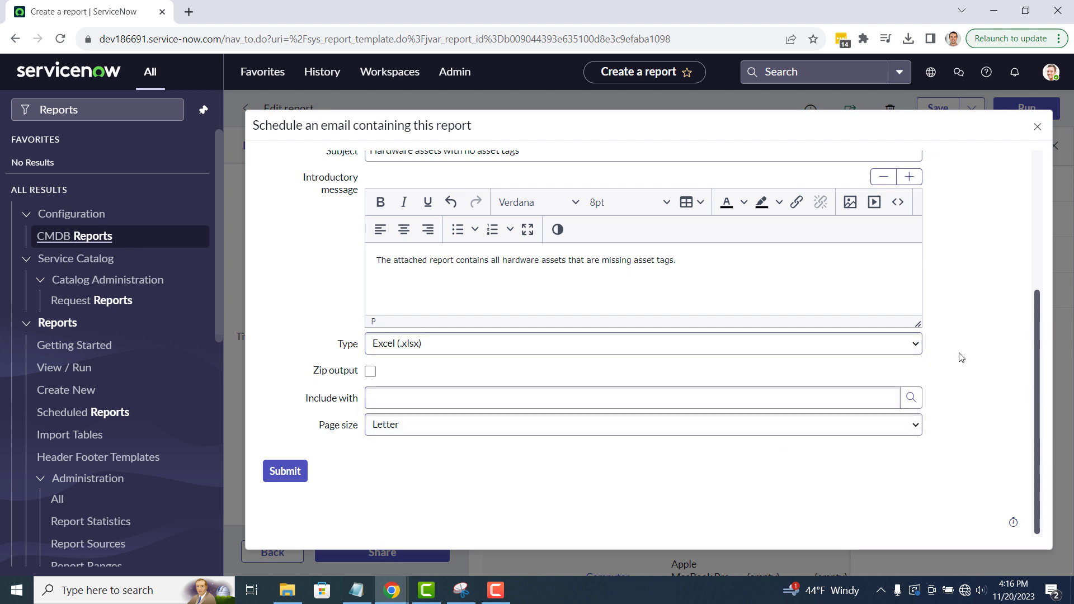
click(298, 469)
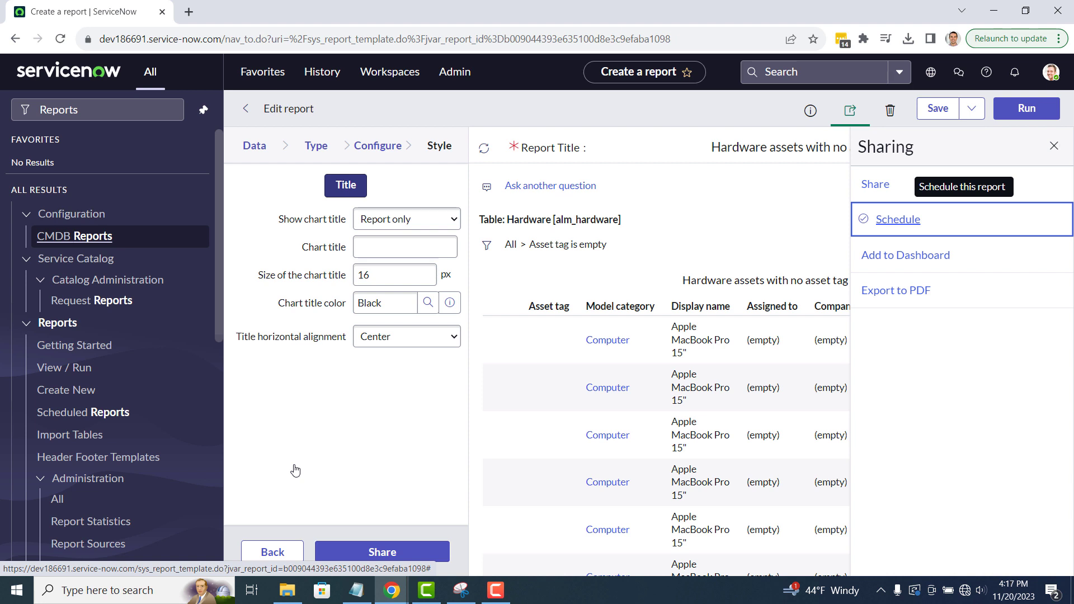
Open the Hardware assets schedule under Scheduled Reports and Execute Now
double_click(78, 109)
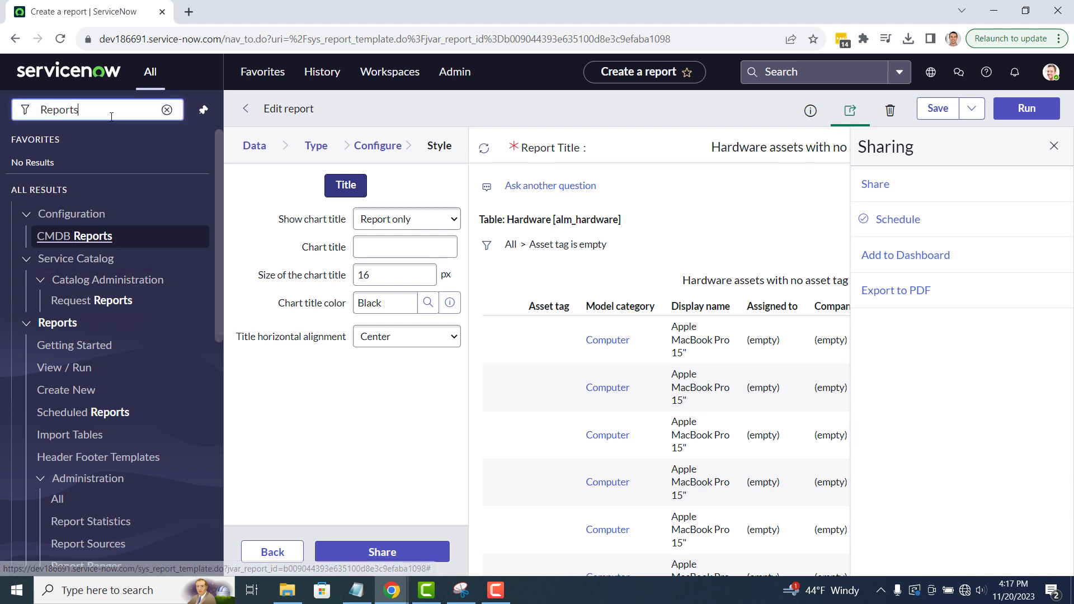
text(Scheduled Reports)
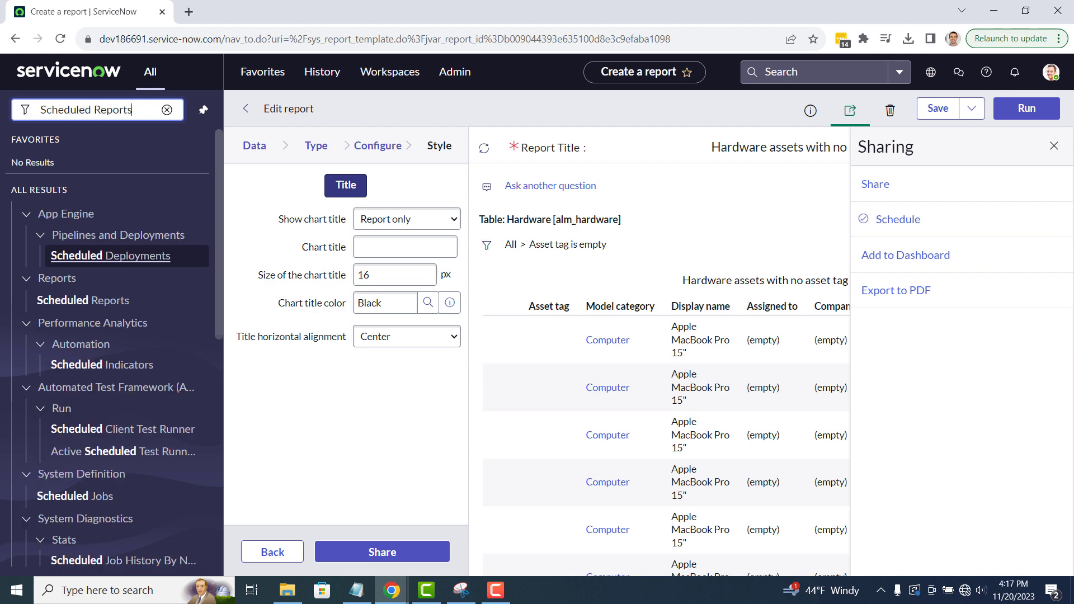
click(121, 245)
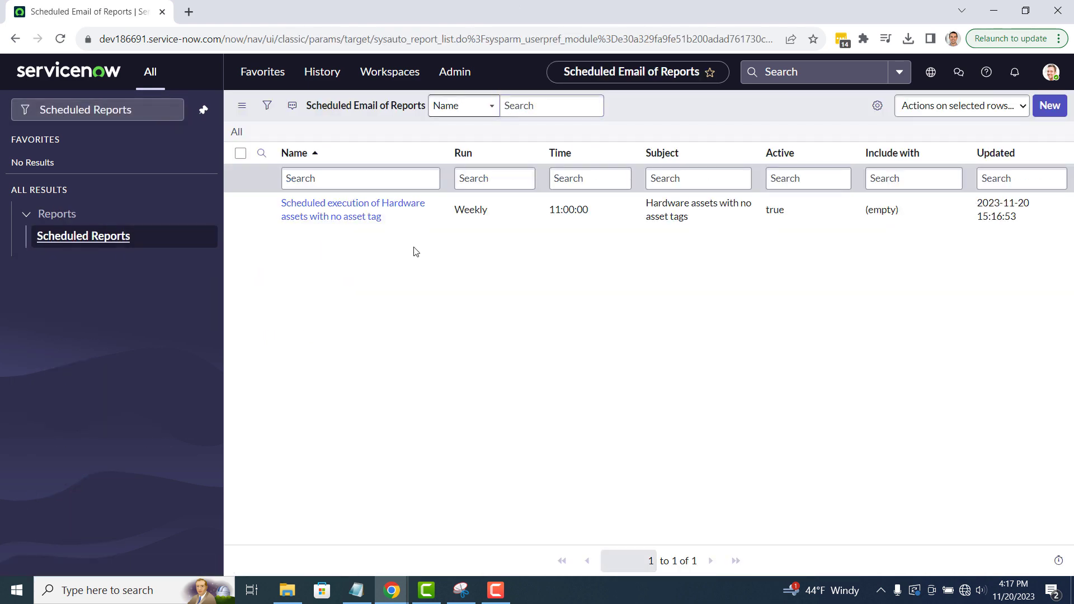
click(381, 214)
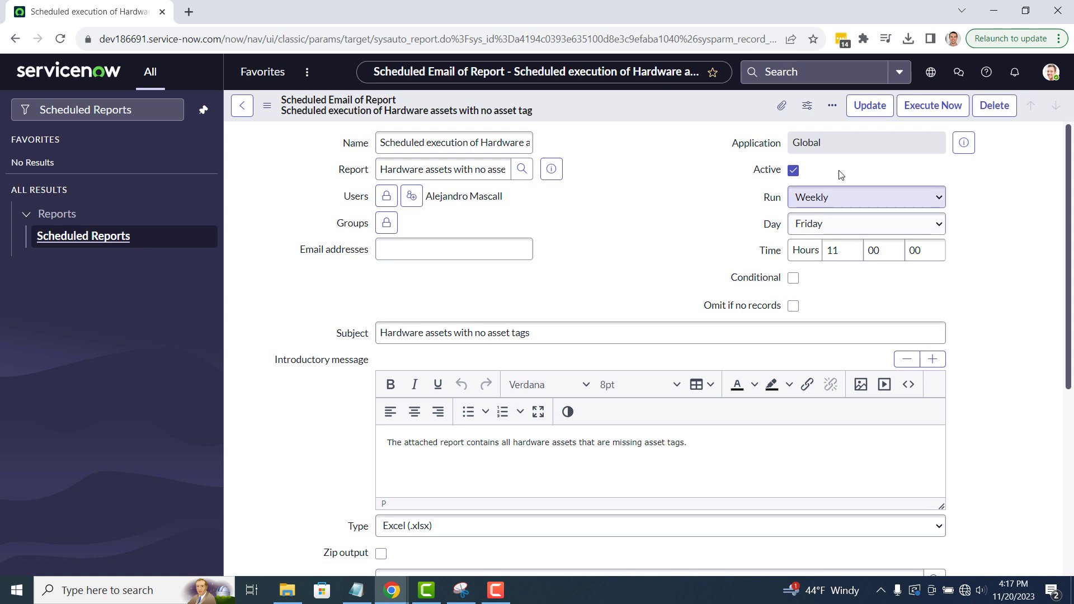
click(933, 105)
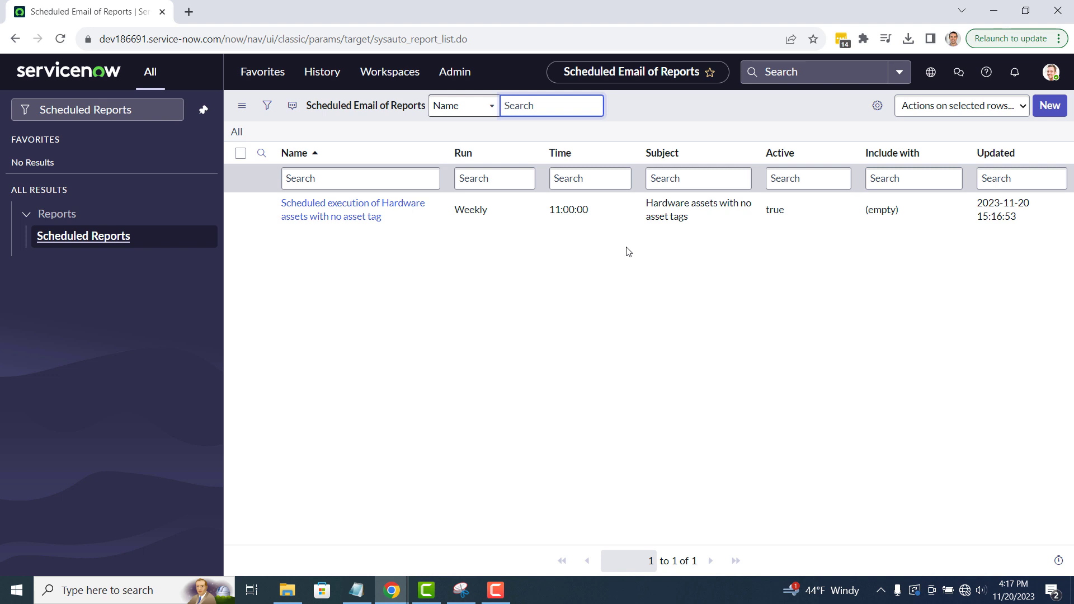
click(629, 252)
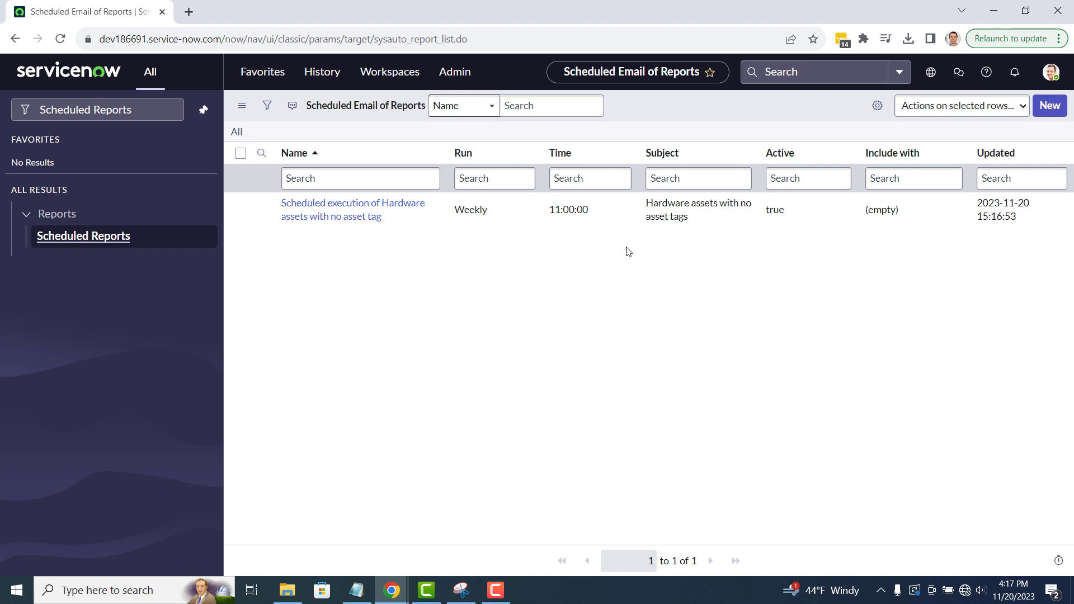
Go to the Outbox and open the 15:17:31 'Hardware assets with no asset tags' email
click(63, 109)
key(ctrl+a)
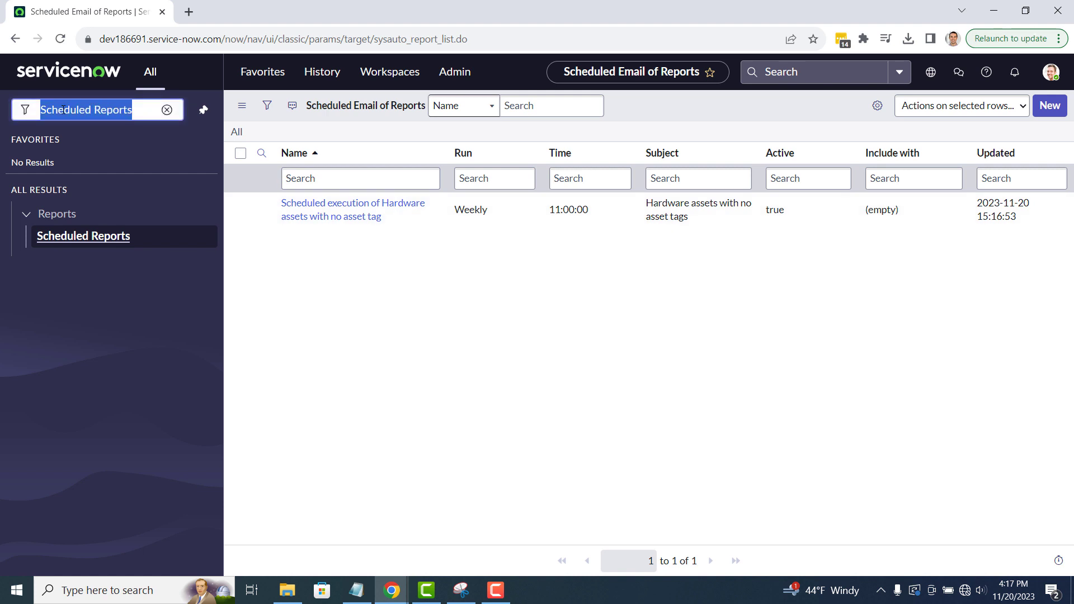
text(Outbox)
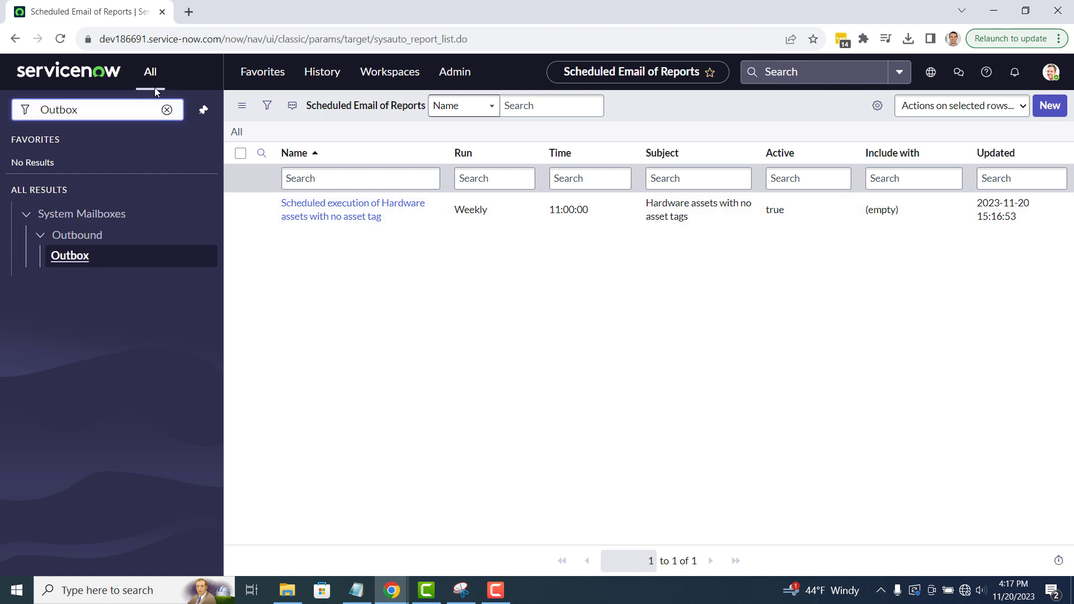
click(82, 262)
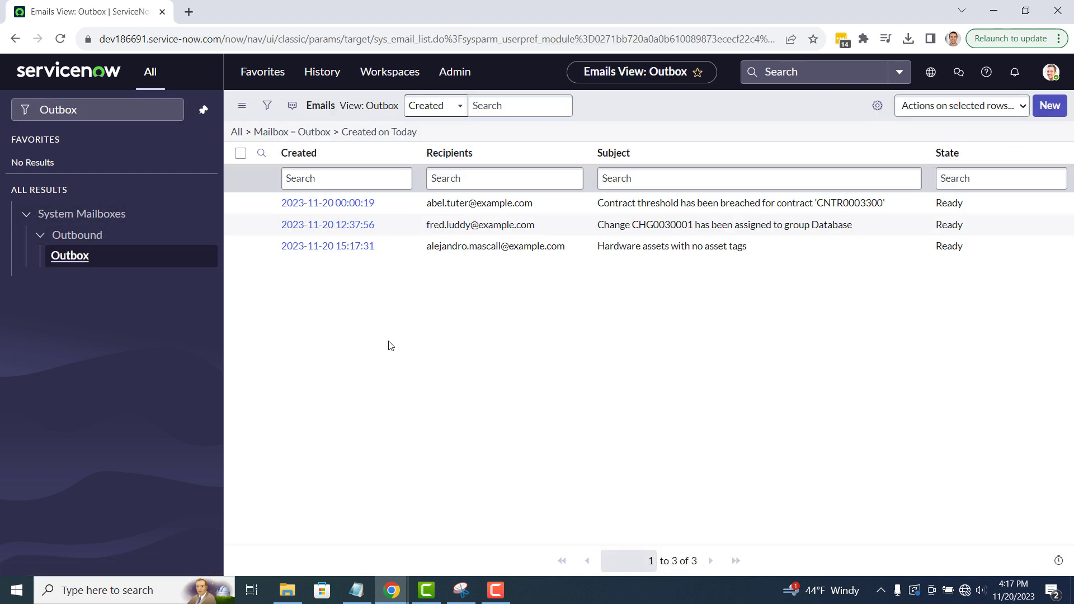
click(327, 247)
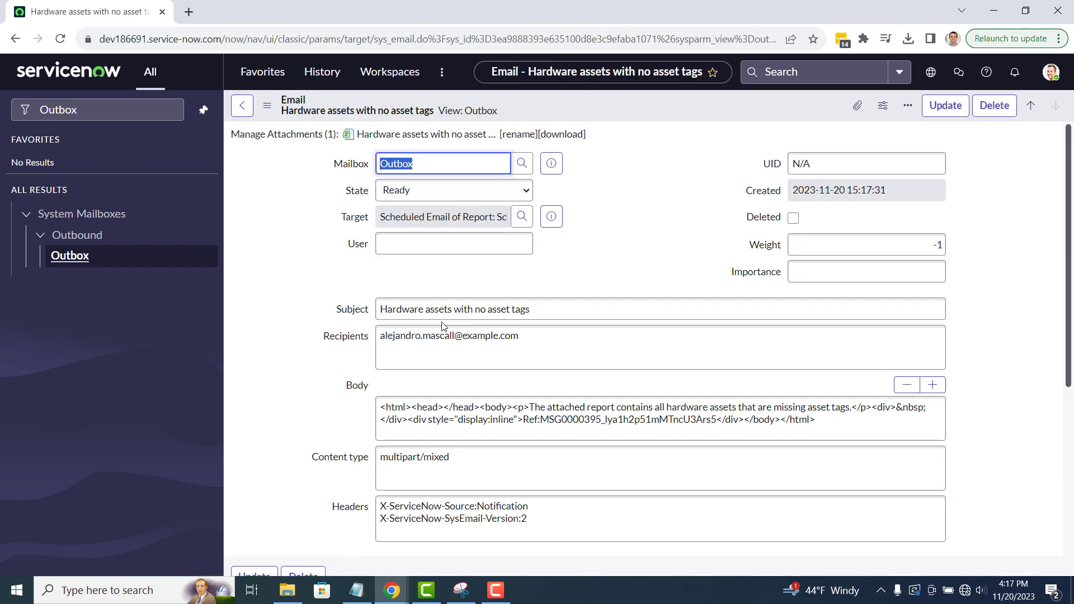
click(323, 255)
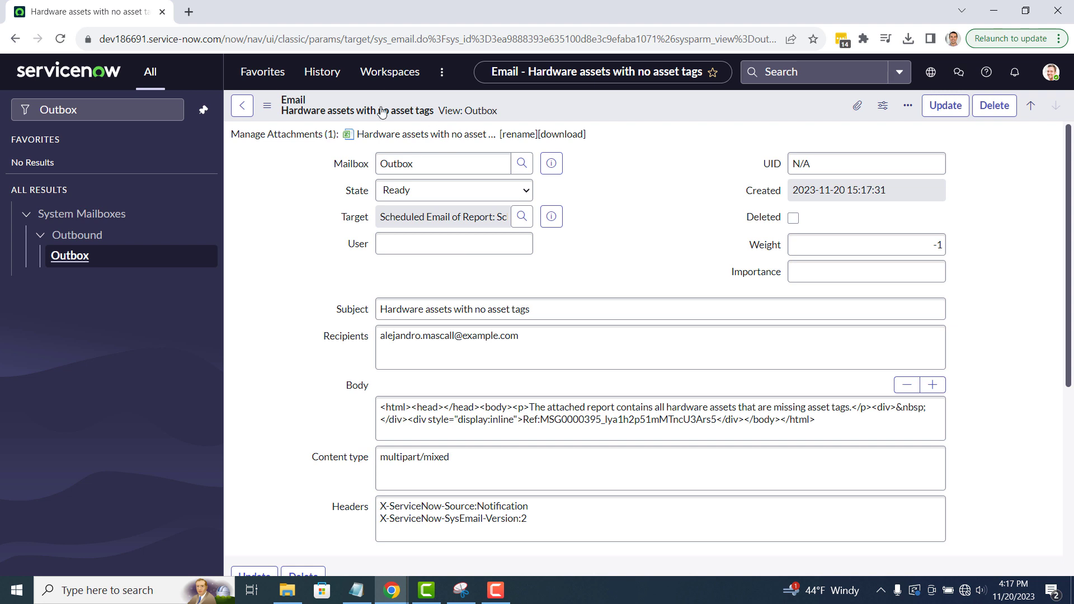